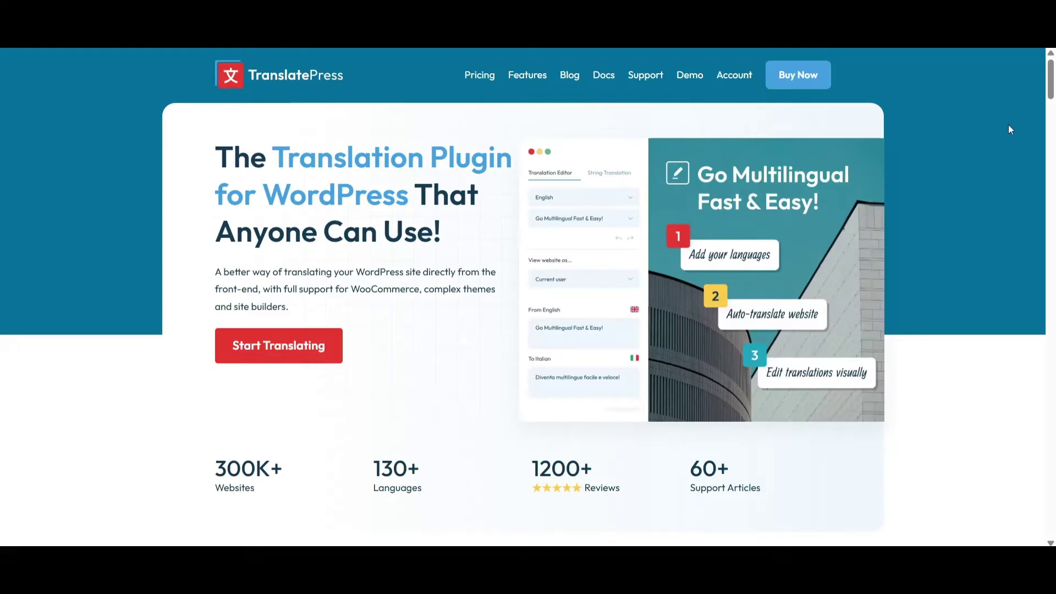
Step: Browse the TranslatePress homepage and open the account page
{"action": "left_click_drag", "start_coordinate": [1050, 91], "coordinate": [1052, 205]}
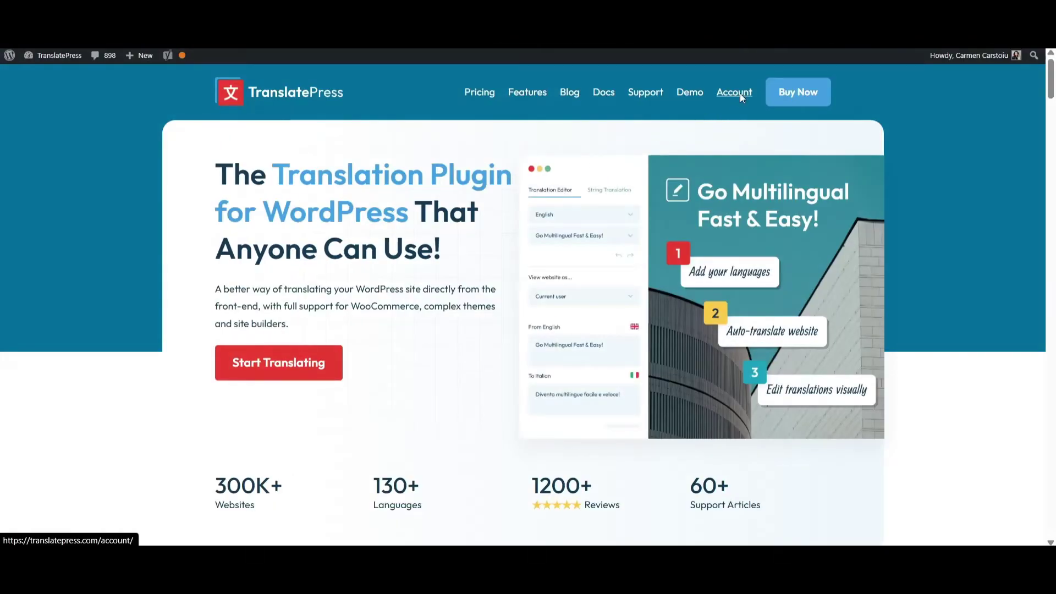
{"action": "left_click", "coordinate": [740, 94]}
{"action": "scroll", "coordinate": [90, 340], "scroll_direction": "down", "scroll_amount": 3}
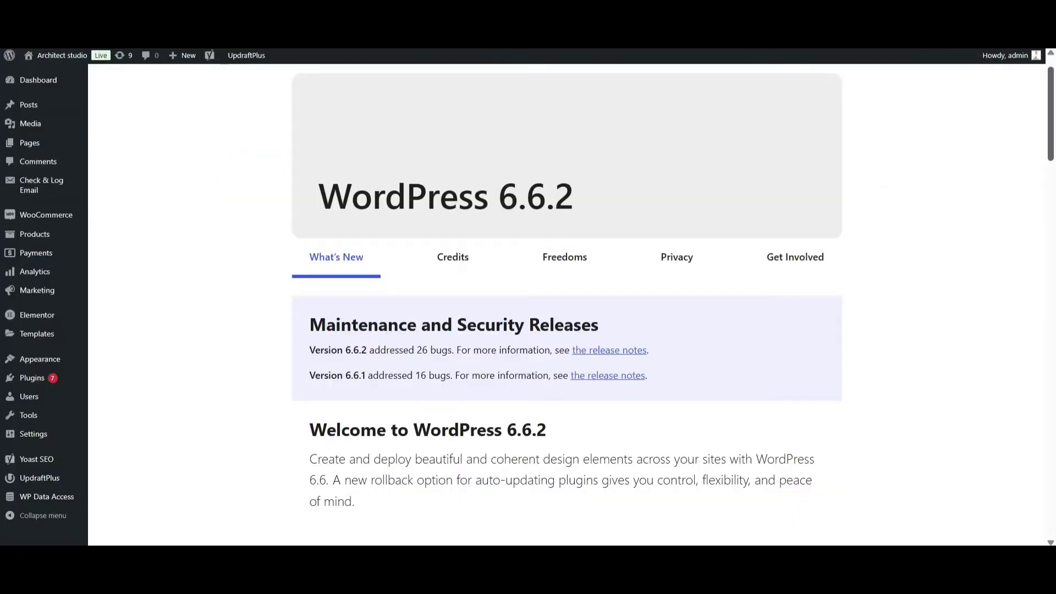
Step: In the WordPress admin, start adding a new plugin by upload and choose translatepress-multilingual.2.9.11.zip from the Desktop as the file
{"action": "mouse_move", "coordinate": [39, 378]}
{"action": "left_click", "coordinate": [115, 390]}
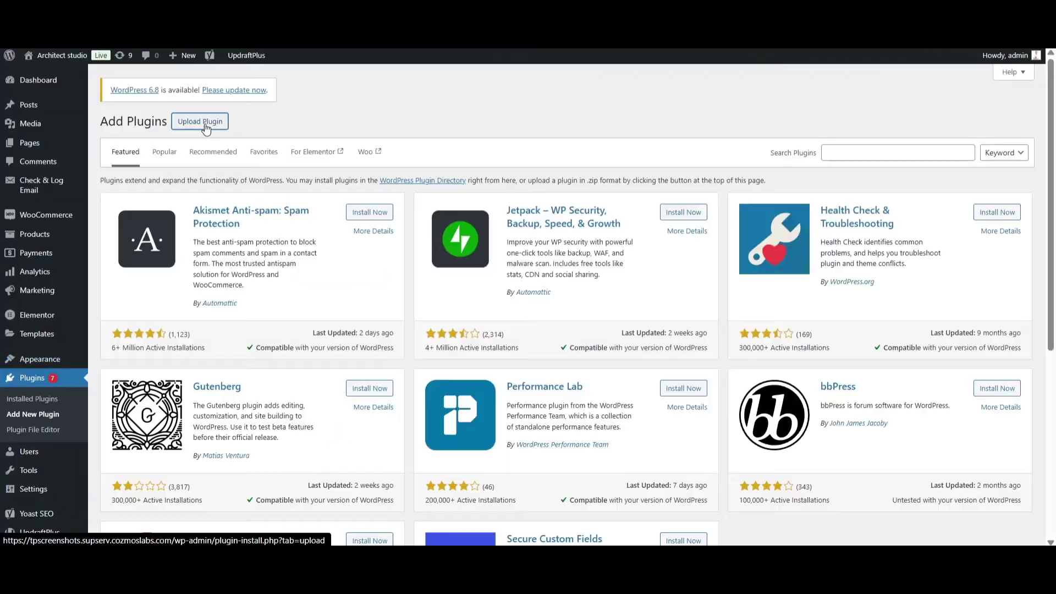
{"action": "left_click", "coordinate": [206, 122]}
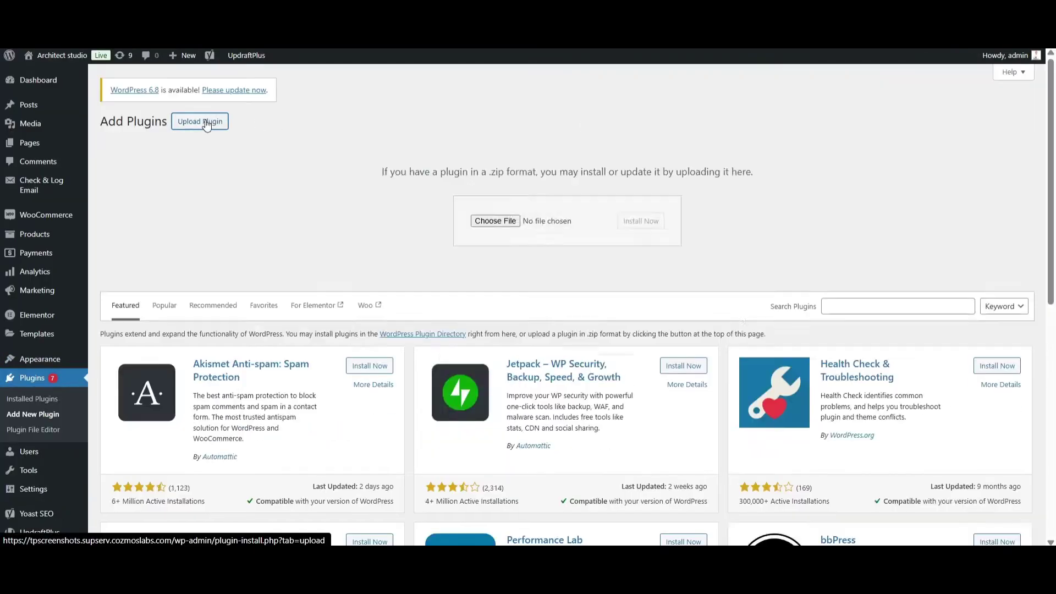
{"action": "left_click", "coordinate": [488, 227]}
{"action": "left_click", "coordinate": [443, 164]}
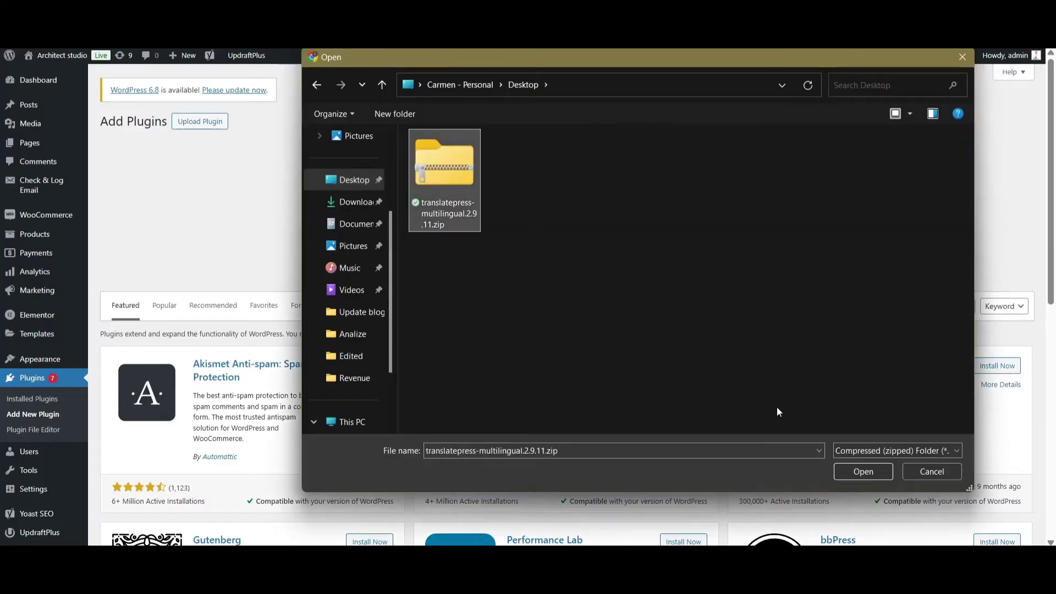
{"action": "left_click", "coordinate": [882, 472]}
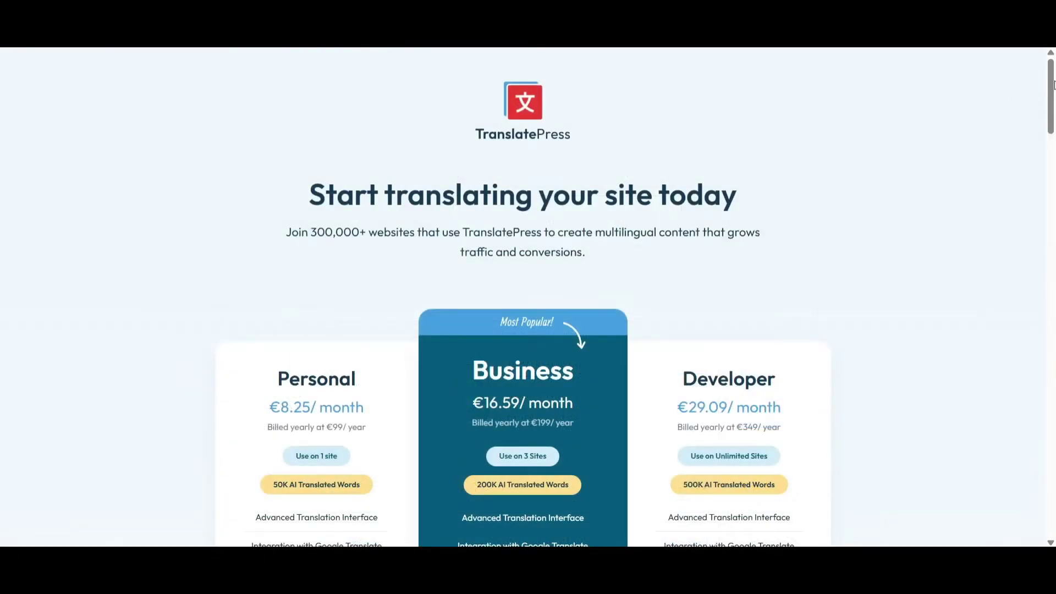
Step: Look over the TranslatePress pricing plans and activate the SEO Pack add-on in the plugin's settings
{"action": "left_click_drag", "start_coordinate": [1055, 83], "coordinate": [1055, 124]}
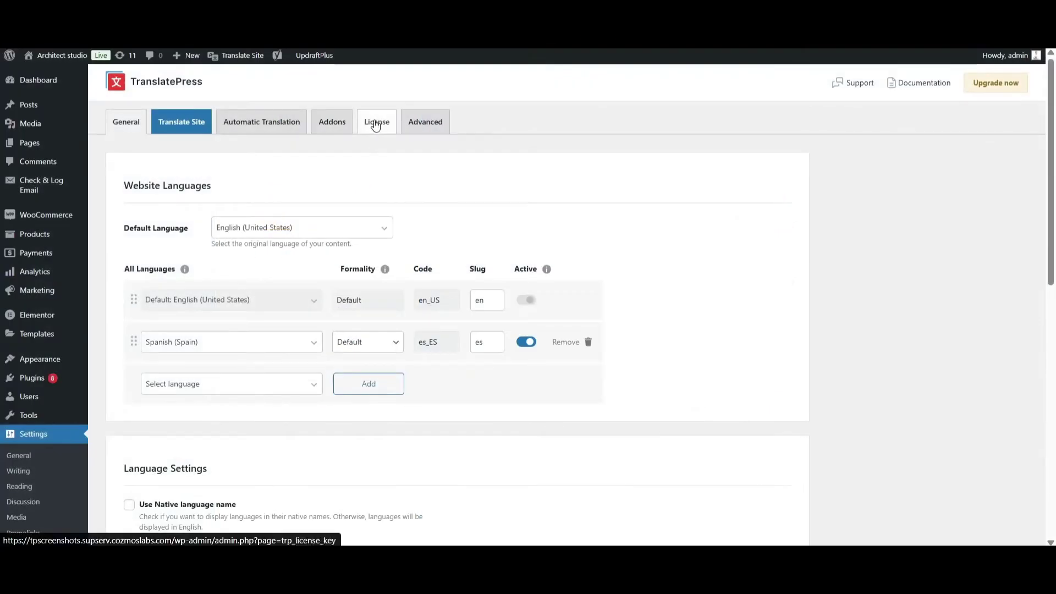
{"action": "left_click", "coordinate": [337, 122]}
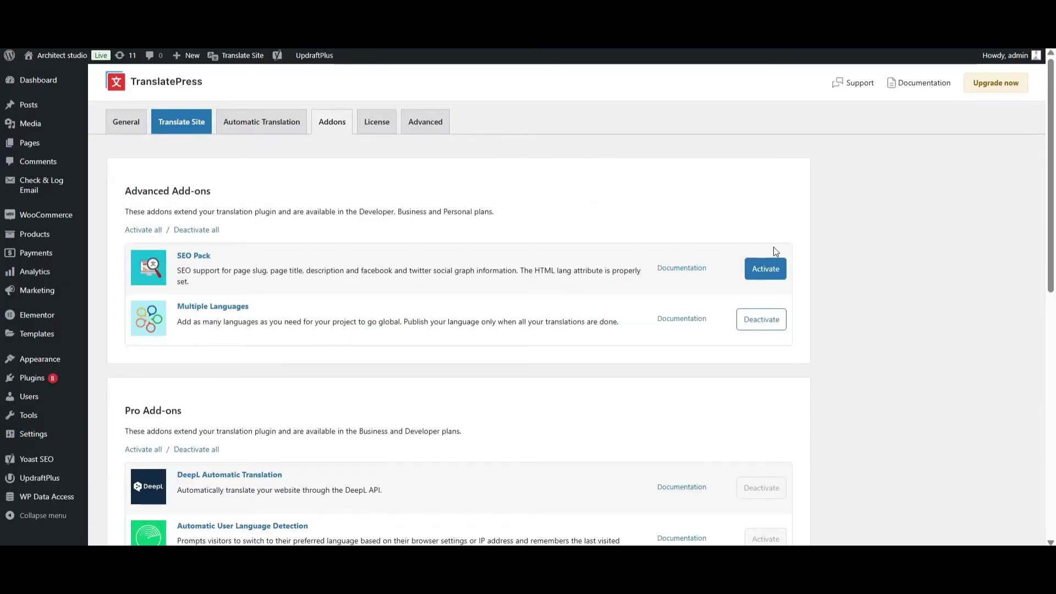
{"action": "left_click", "coordinate": [768, 267]}
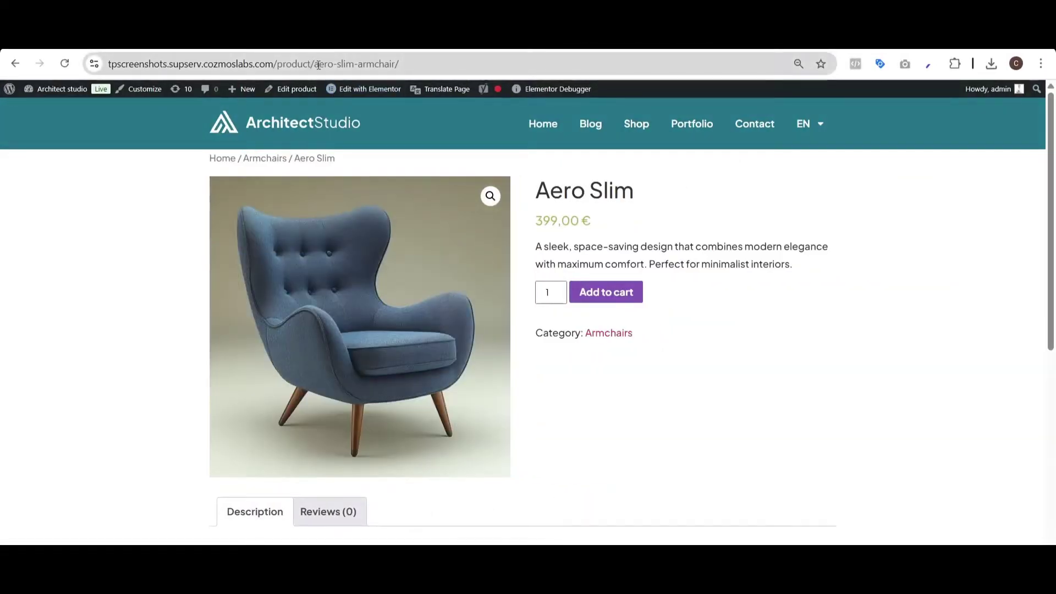
Step: Examine the slug portion of the Aero Slim product page's URL
{"action": "left_click", "coordinate": [316, 64]}
{"action": "left_click", "coordinate": [326, 64]}
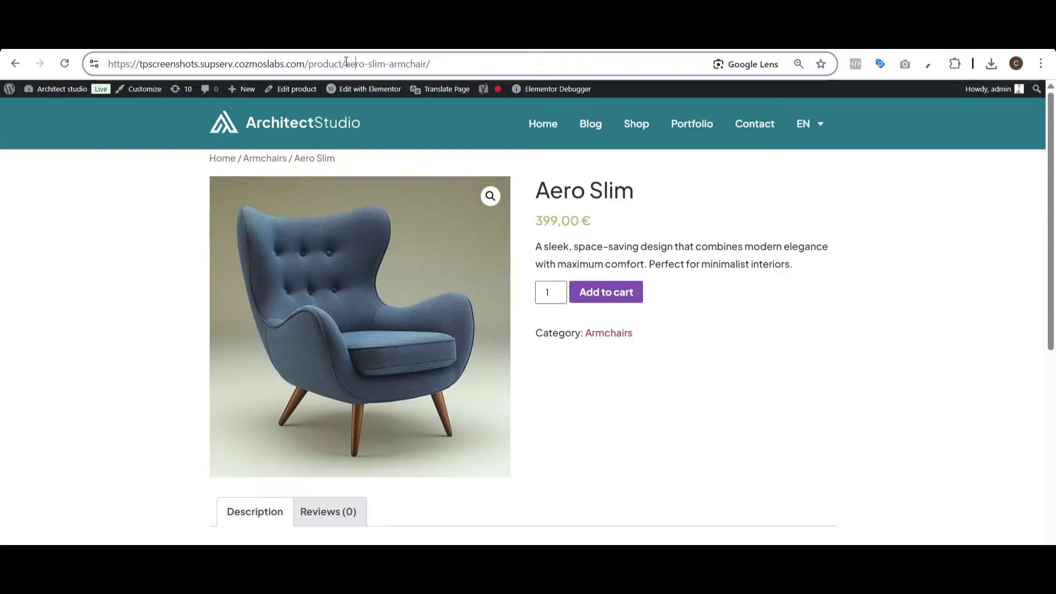
{"action": "left_click_drag", "start_coordinate": [372, 65], "coordinate": [420, 66]}
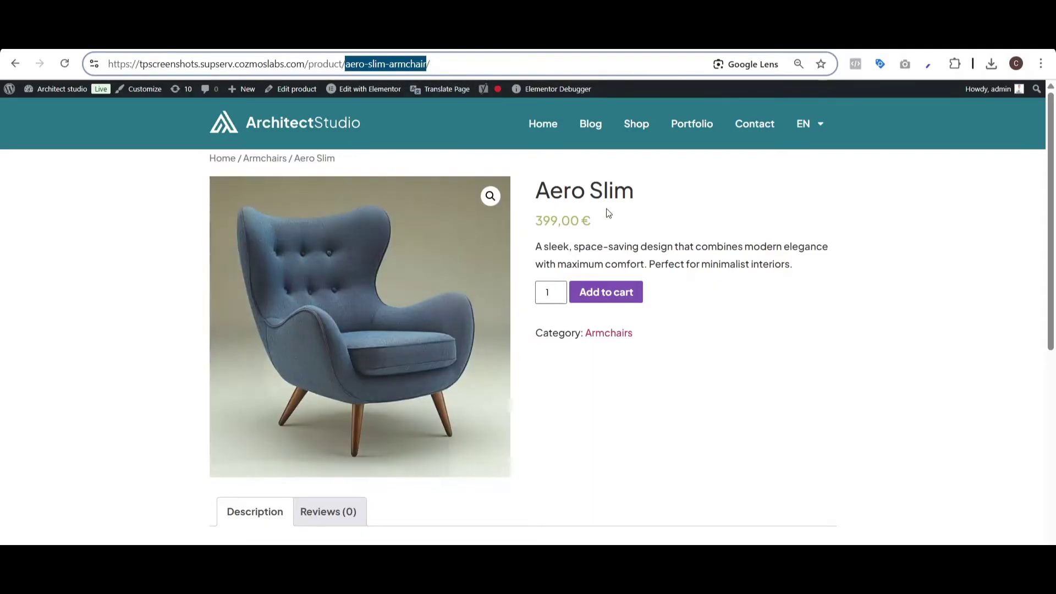
{"action": "left_click", "coordinate": [659, 209]}
Step: Open the Aero Slim page for translation and set the Spanish translation of the aero-slim-armchair slug to sillon-aero-slim
{"action": "mouse_move", "coordinate": [423, 95]}
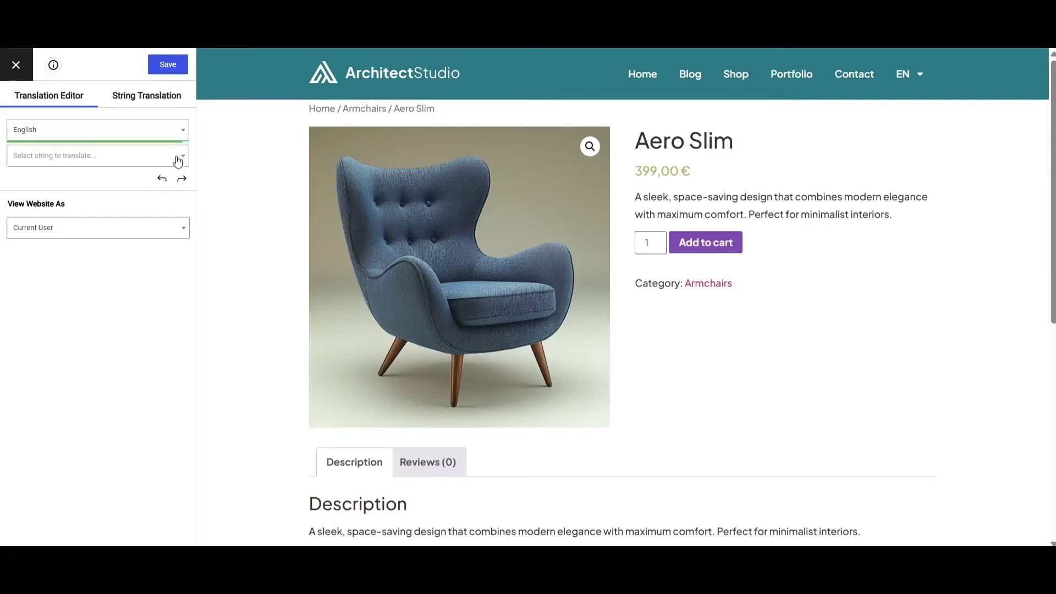
{"action": "left_click", "coordinate": [179, 160]}
{"action": "left_click", "coordinate": [62, 203]}
{"action": "left_click", "coordinate": [82, 341]}
{"action": "type", "text": "sillon-aero-slim"}
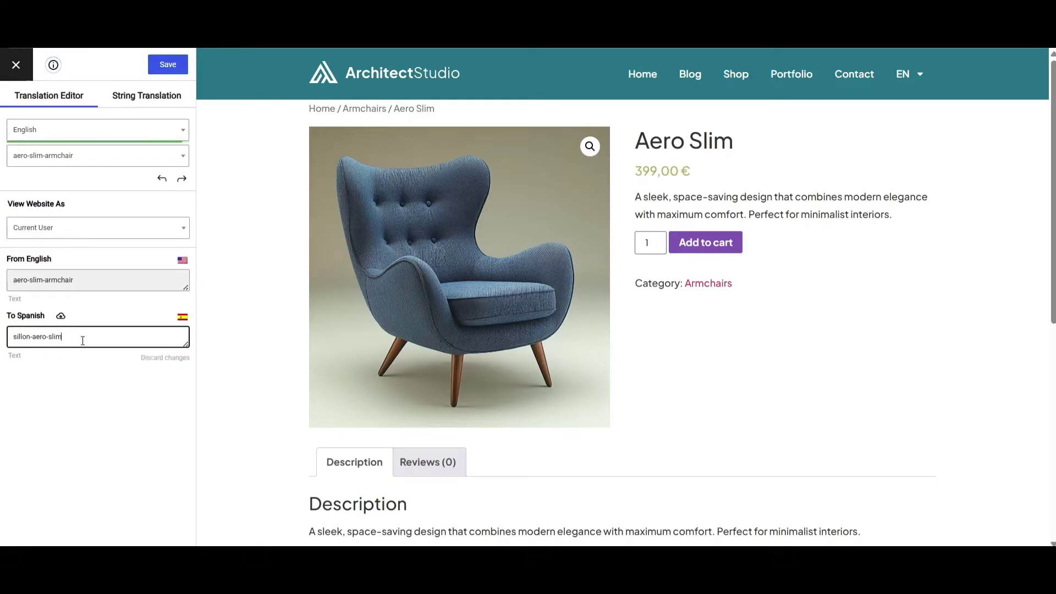
Step: Translate the armchairs term slug into Spanish as sillones in String Translation and save it
{"action": "left_click", "coordinate": [135, 98]}
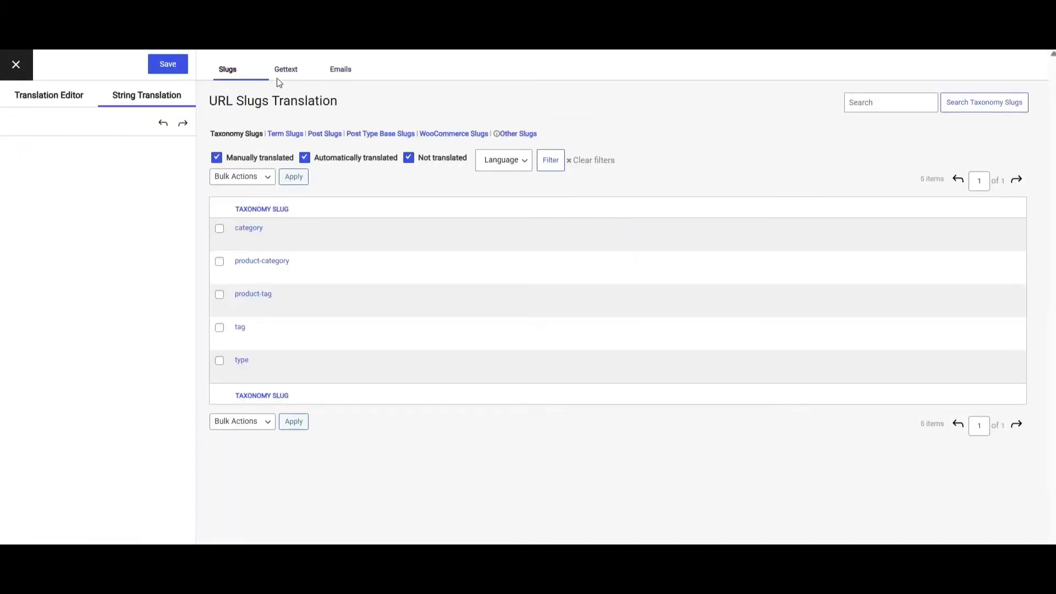
{"action": "left_click", "coordinate": [284, 137]}
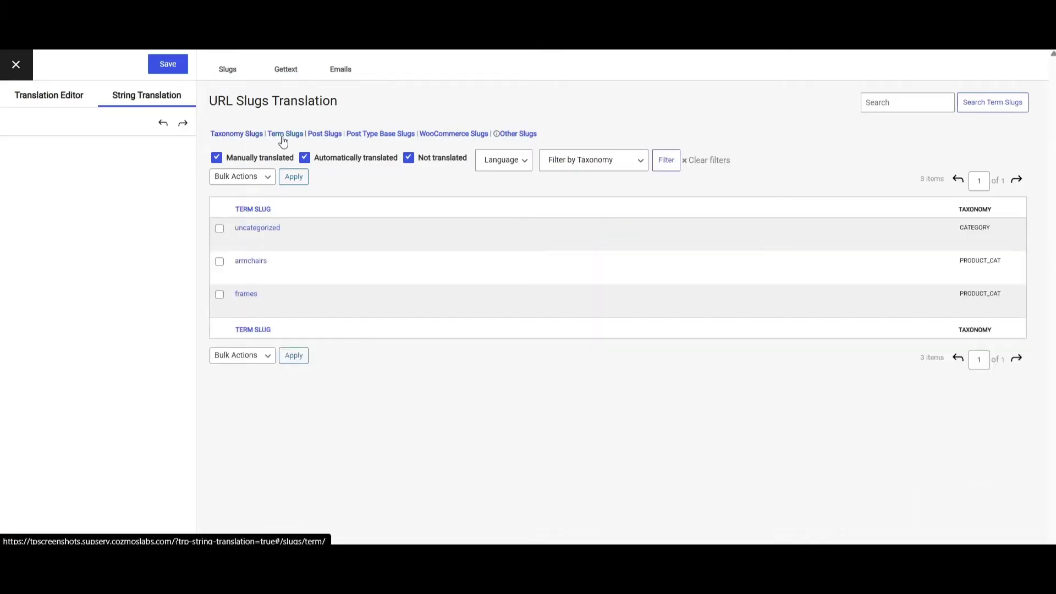
{"action": "left_click", "coordinate": [242, 274]}
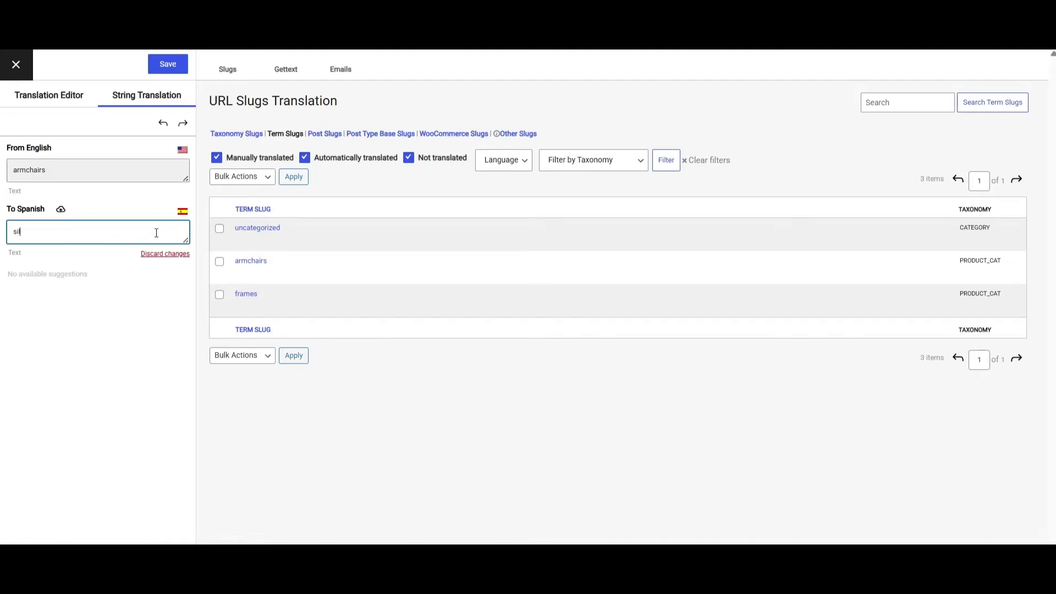
{"action": "left_click", "coordinate": [165, 65]}
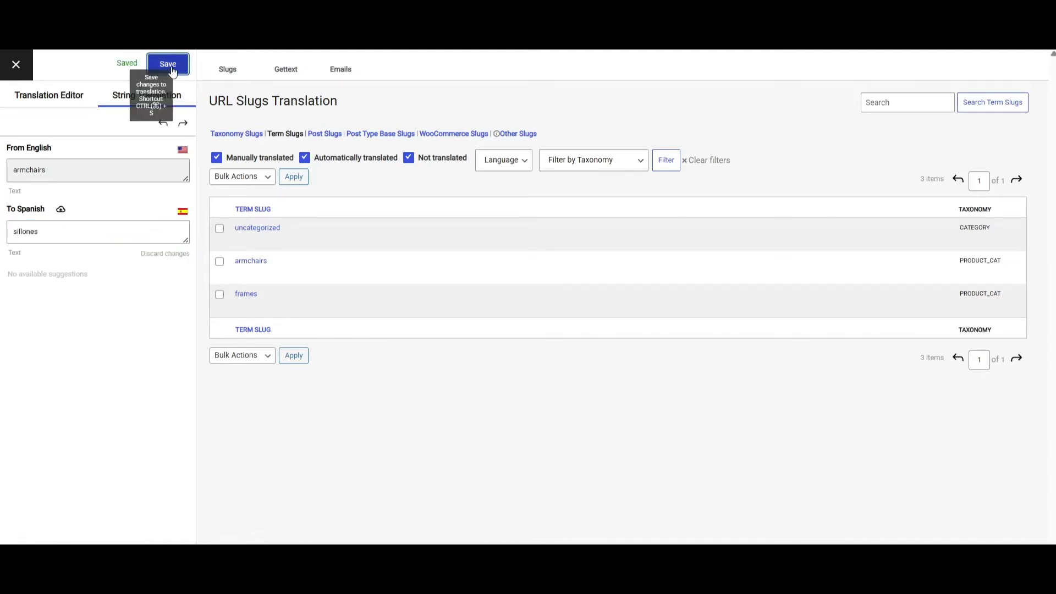
Step: Search the post slugs for "chair", translate aero-slim-armchair into Spanish as sillon-aero-slim, and save it
{"action": "left_click", "coordinate": [333, 136]}
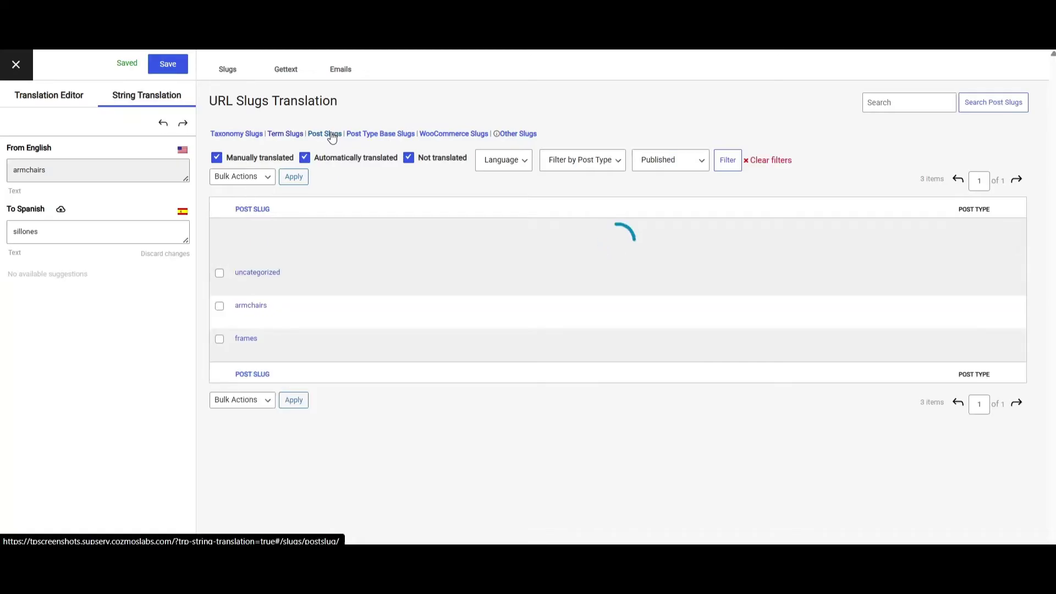
{"action": "left_click", "coordinate": [901, 102]}
{"action": "type", "text": "chair"}
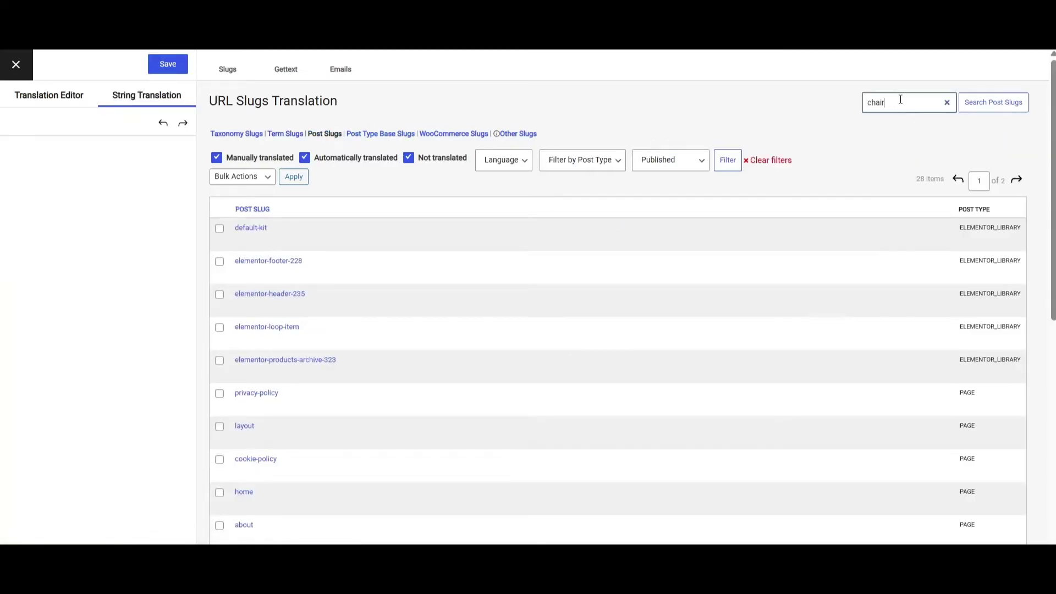
{"action": "key", "text": "Return"}
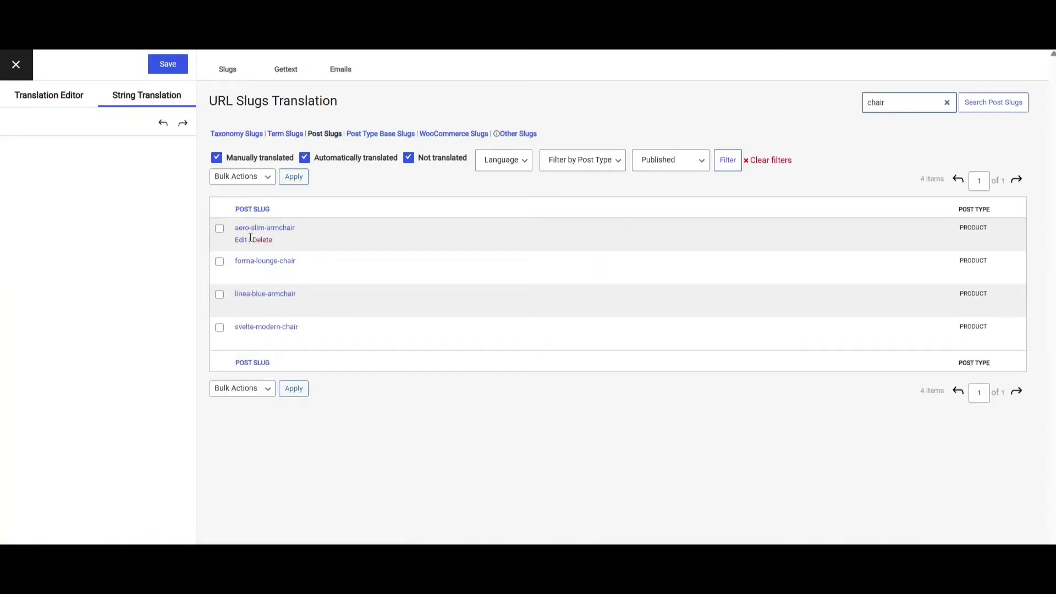
{"action": "left_click", "coordinate": [241, 241]}
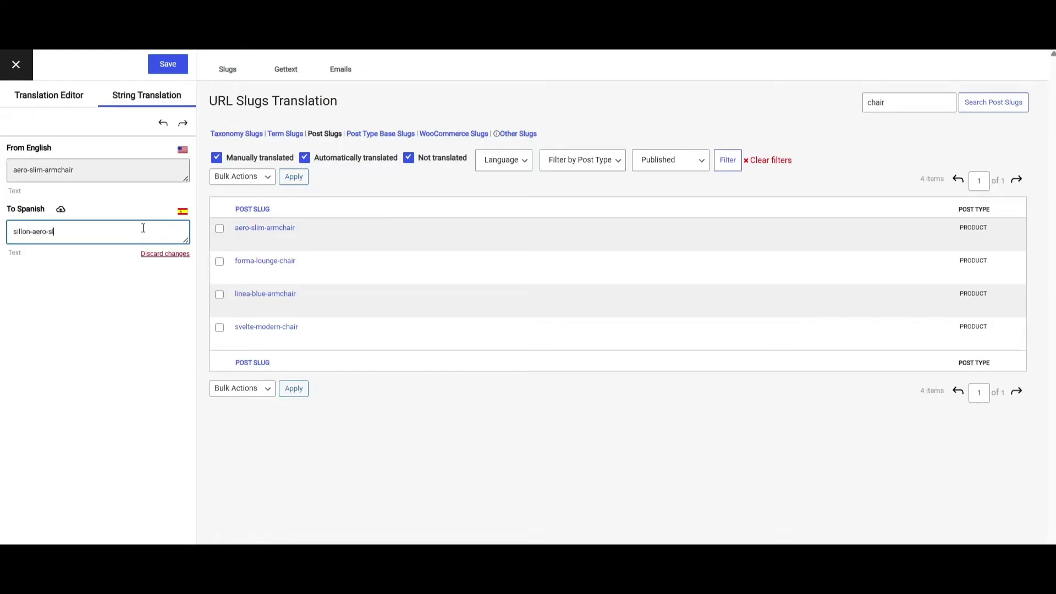
{"action": "left_click", "coordinate": [167, 64]}
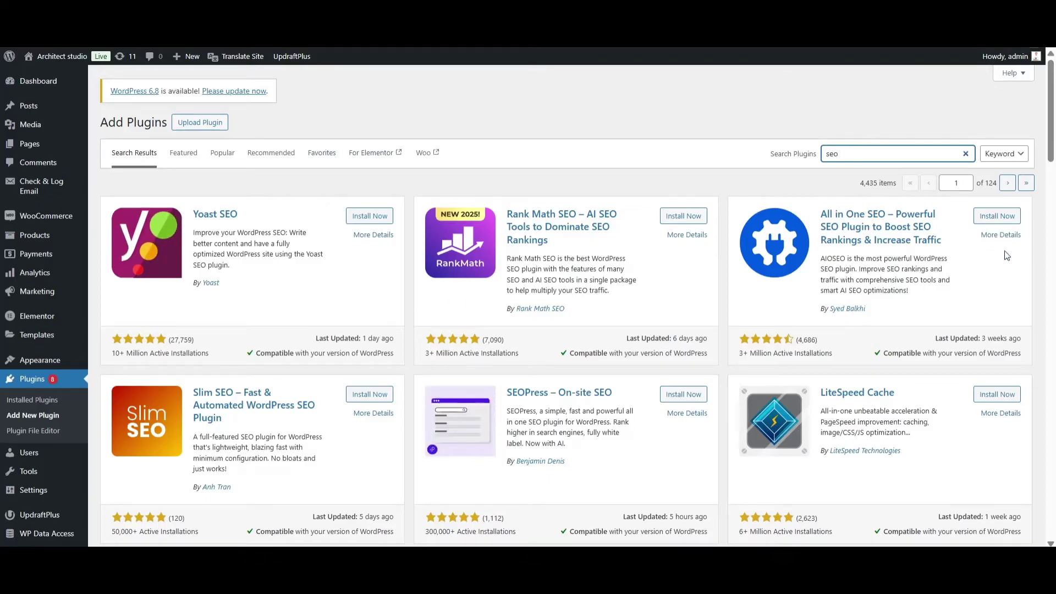
Step: Install the Yoast SEO plugin from the plugin search results
{"action": "left_click", "coordinate": [368, 216]}
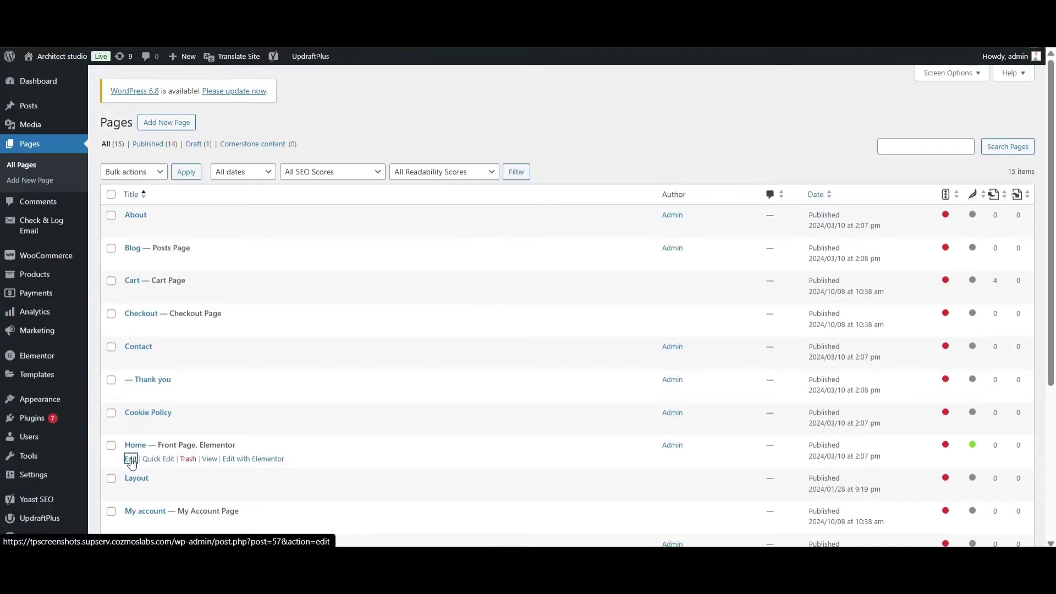
Step: Open the Home page for editing and examine the slug and meta description in its Yoast SEO settings
{"action": "left_click", "coordinate": [130, 459]}
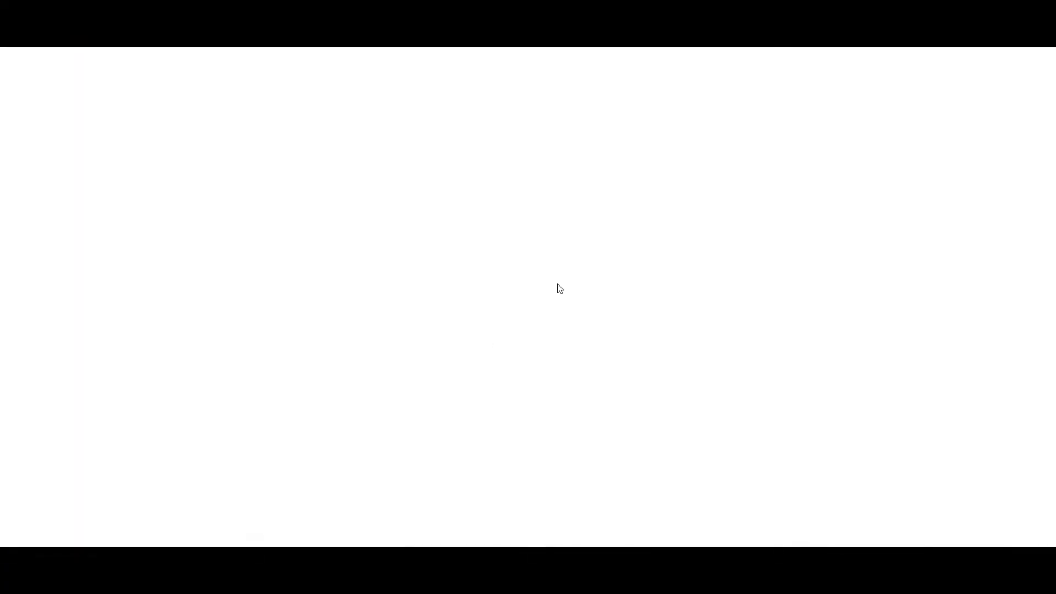
{"action": "scroll", "coordinate": [676, 317], "scroll_direction": "down", "scroll_amount": 10}
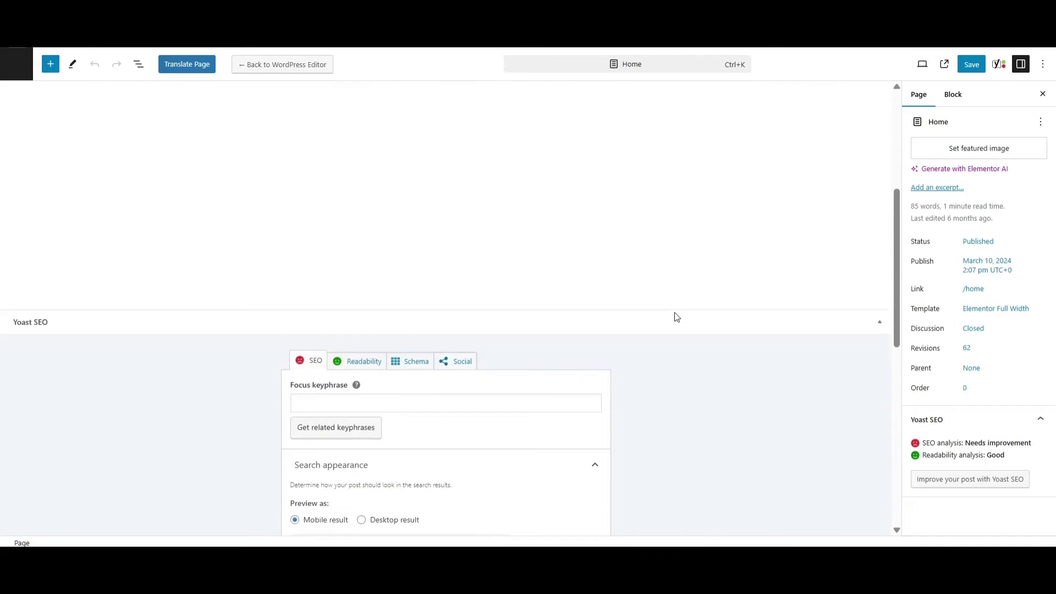
{"action": "scroll", "coordinate": [677, 317], "scroll_direction": "down", "scroll_amount": 3}
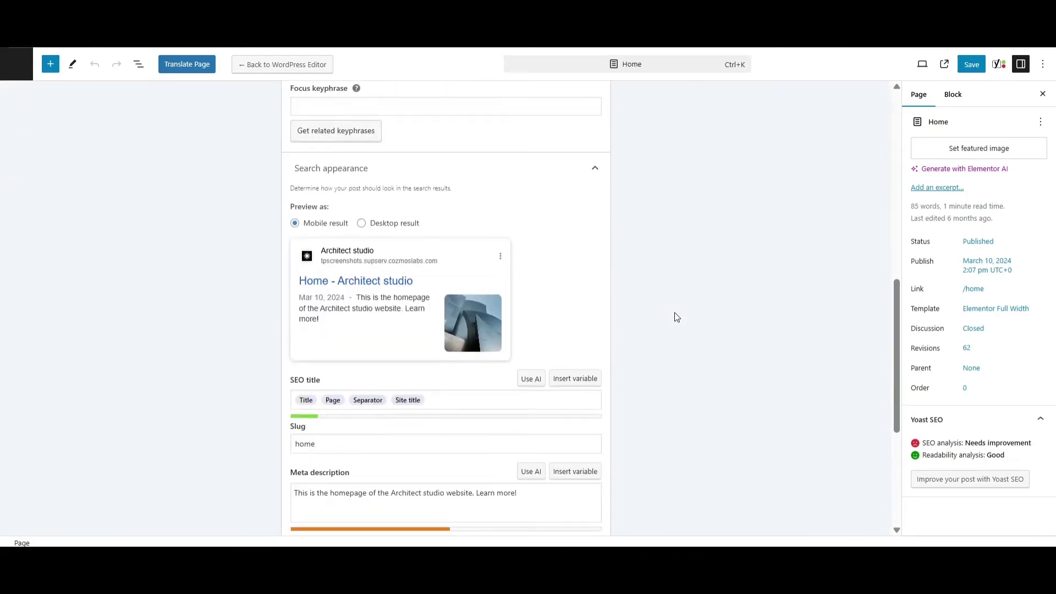
{"action": "scroll", "coordinate": [676, 317], "scroll_direction": "down", "scroll_amount": 2}
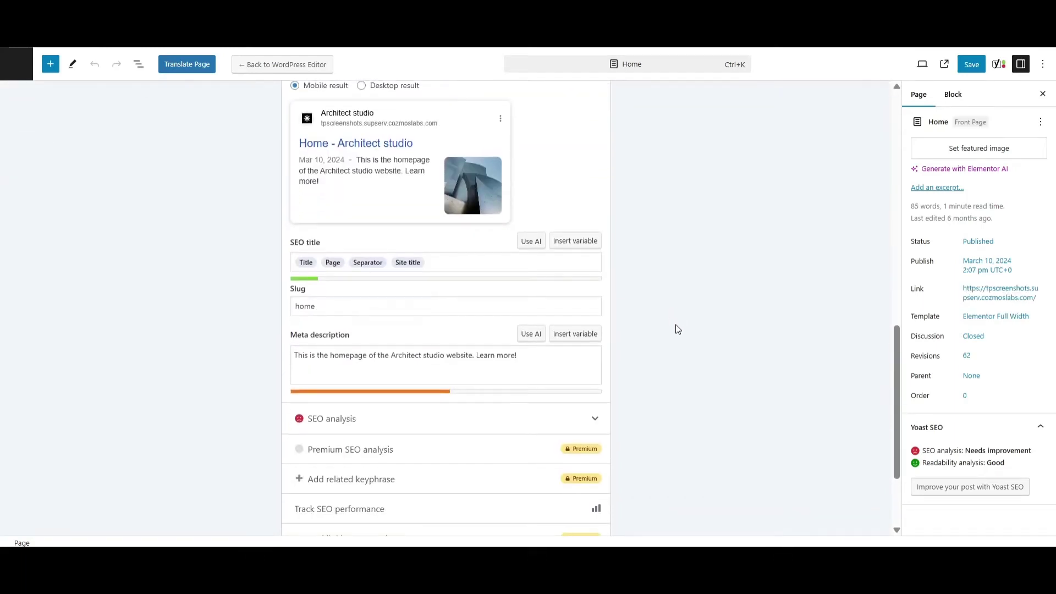
{"action": "left_click", "coordinate": [362, 306]}
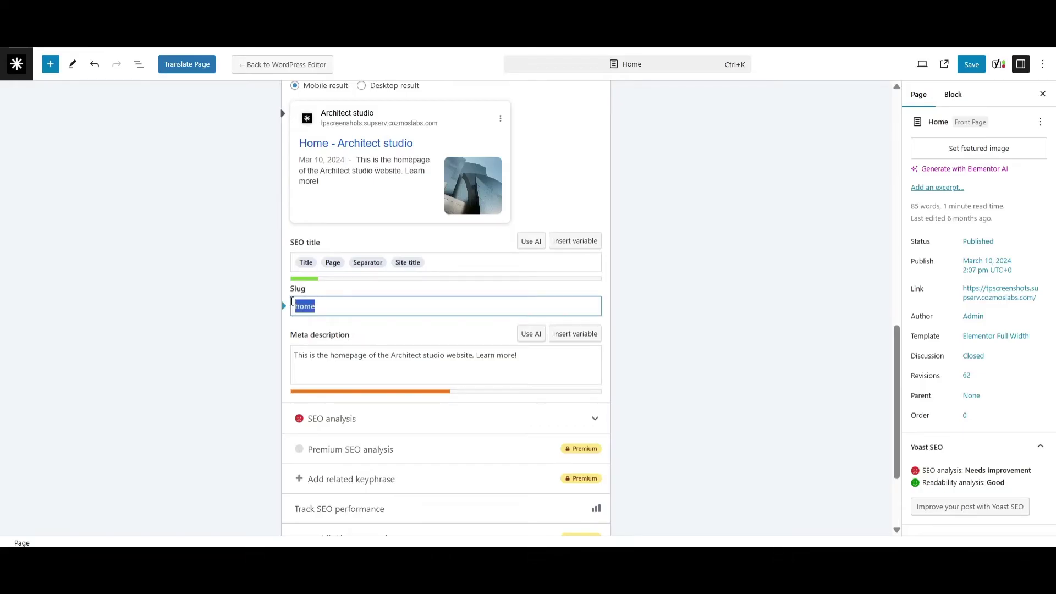
{"action": "left_click_drag", "start_coordinate": [531, 355], "coordinate": [295, 355]}
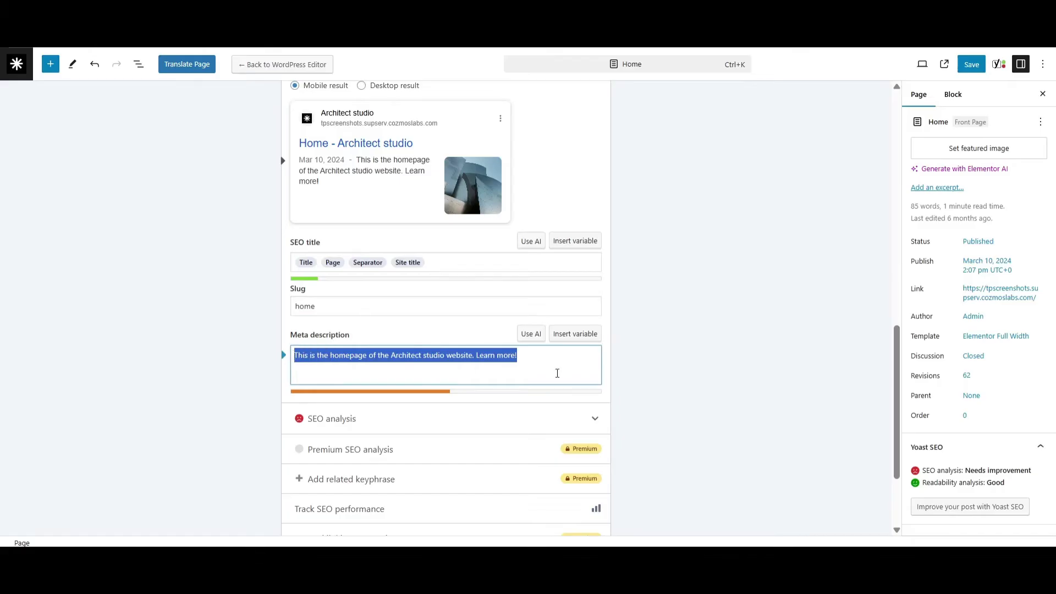
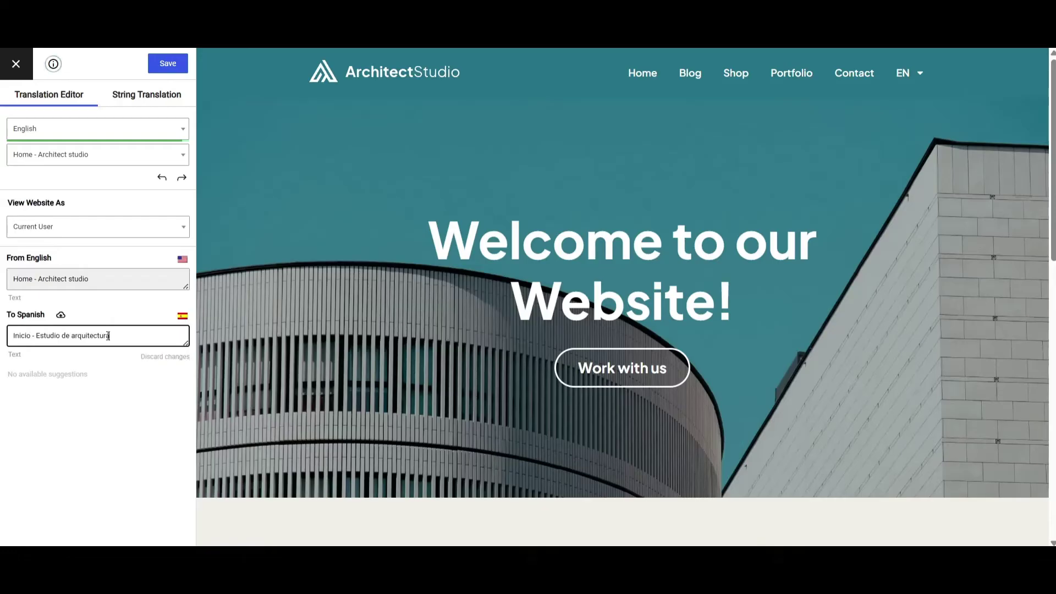
Step: Save "Inicio - Estudio de arquitectura" as the Spanish translation of the Home page title
{"action": "left_click", "coordinate": [168, 62]}
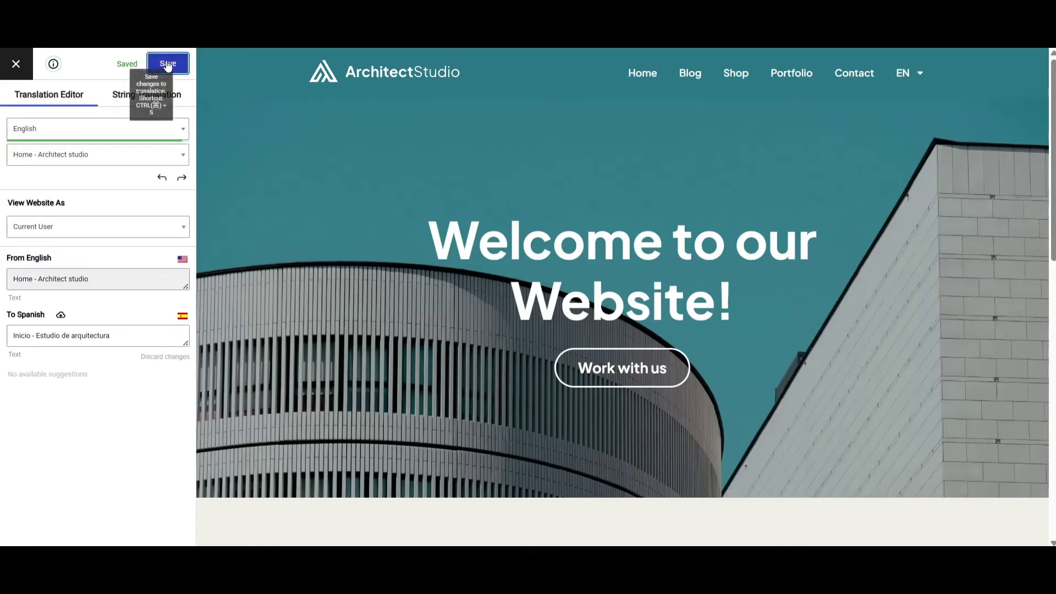
Step: Translate the homepage's meta description into Spanish as "Esta es la página de inicio del sitio web del estudio Architect. Más información" and save it
{"action": "left_click", "coordinate": [168, 157]}
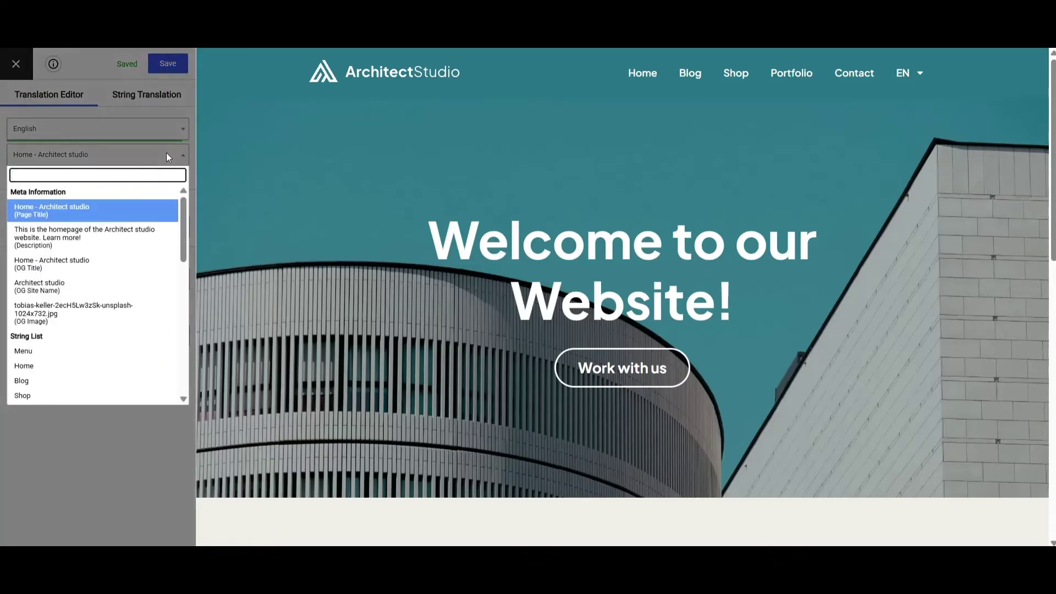
{"action": "key", "text": "Down"}
{"action": "key", "text": "Return"}
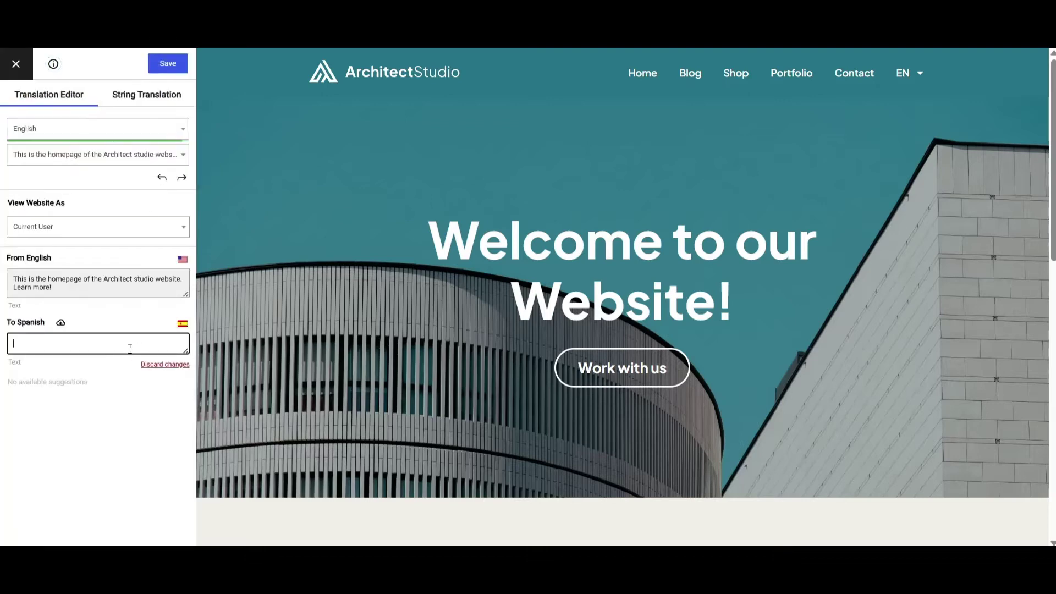
{"action": "type", "text": "Esta es la página de inicio del sitio web del estudio Architect. Más información"}
{"action": "left_click", "coordinate": [165, 63]}
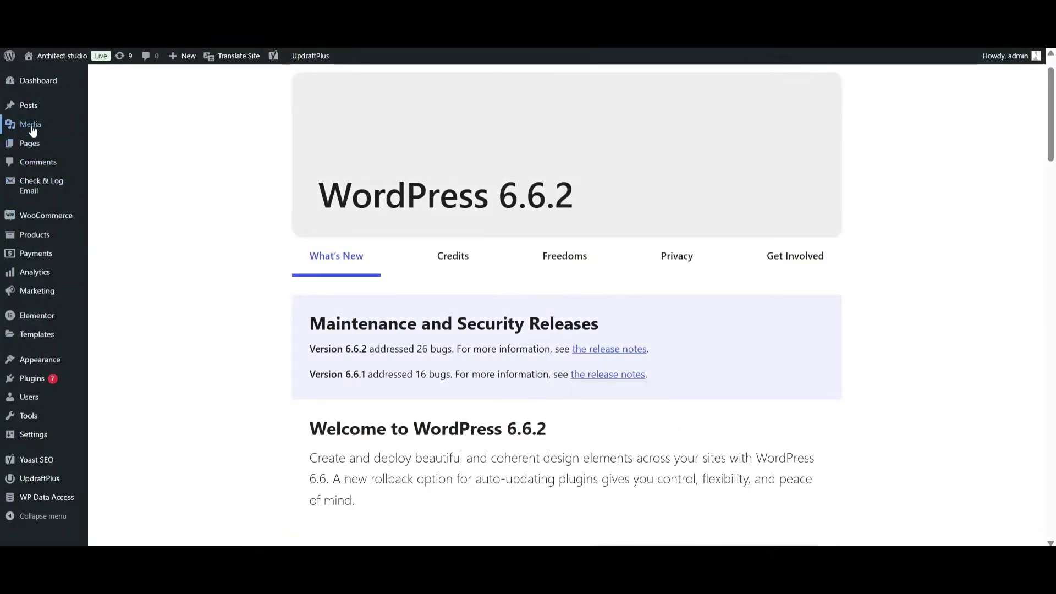
Step: Open the blue armchair image's attachment details in the Media Library and examine its alternative text
{"action": "mouse_move", "coordinate": [32, 130]}
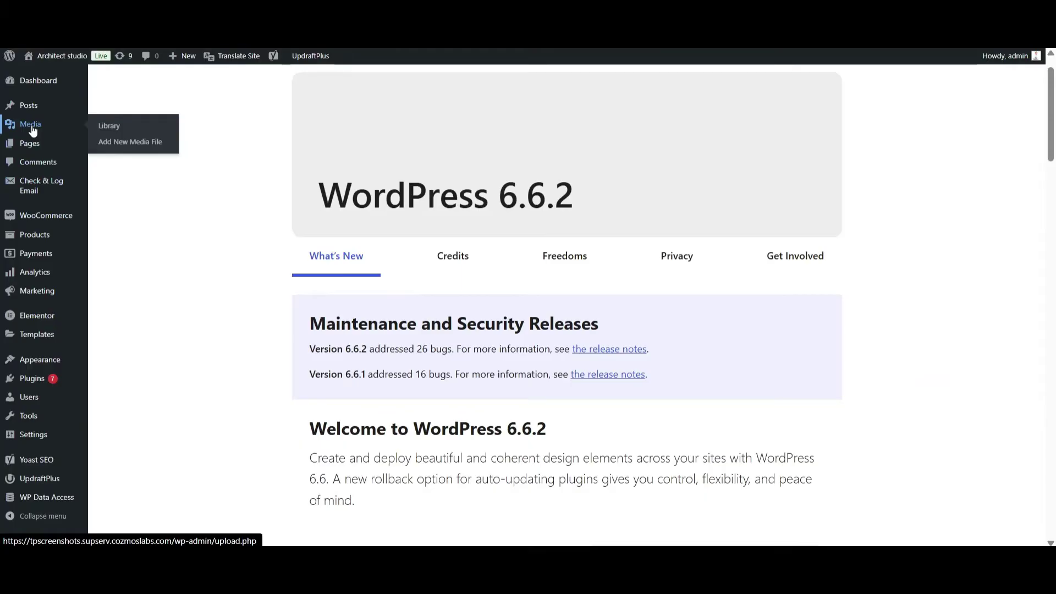
{"action": "left_click", "coordinate": [32, 129]}
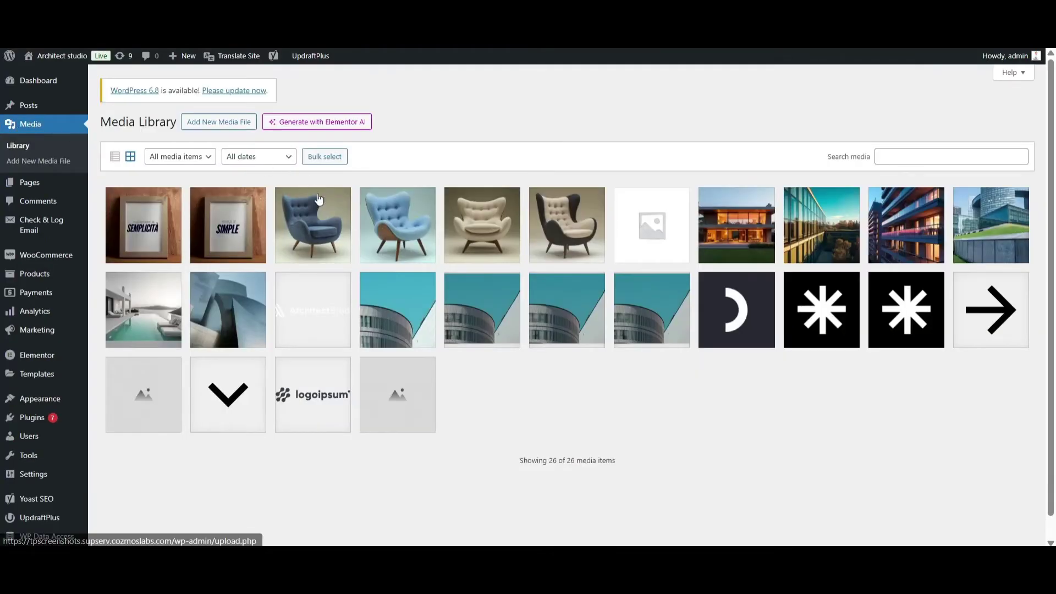
{"action": "left_click", "coordinate": [319, 226]}
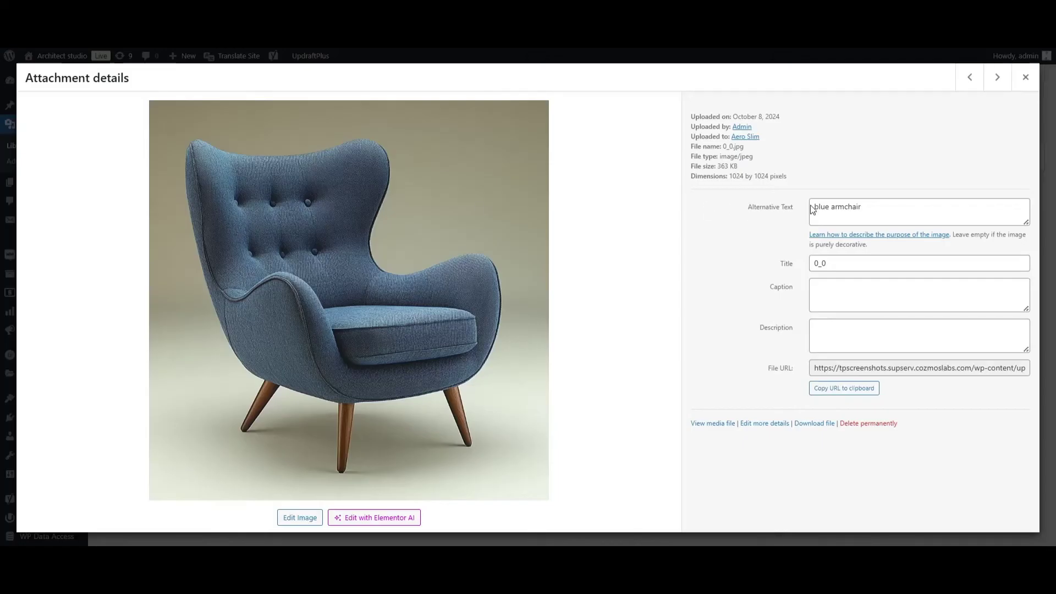
{"action": "left_click_drag", "start_coordinate": [864, 207], "coordinate": [811, 205]}
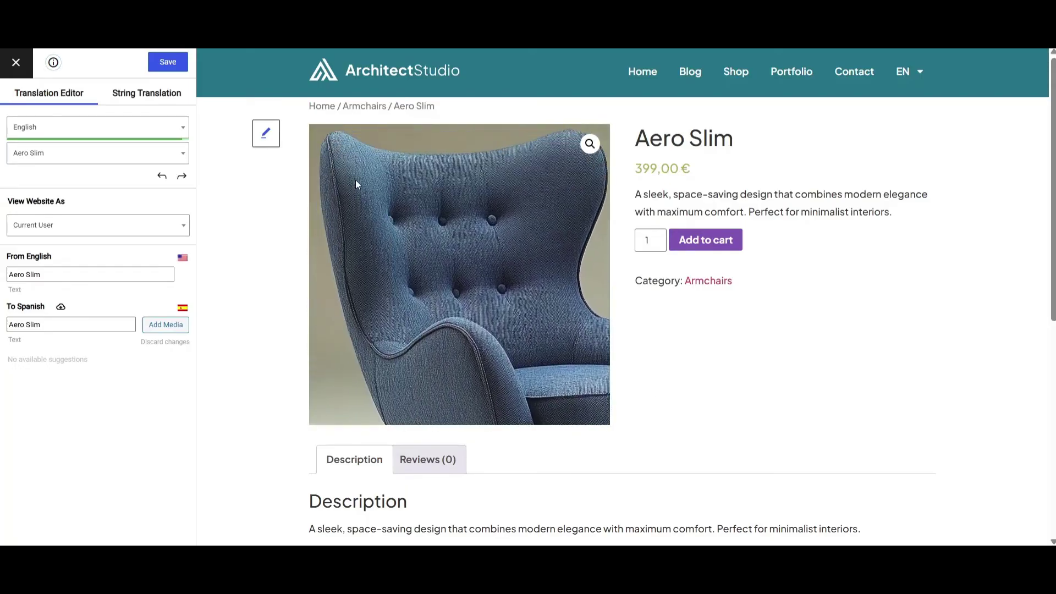
Step: Translate the alt attribute of the Aero Slim product image into Spanish as "sillón azul" and save it
{"action": "left_click", "coordinate": [279, 142]}
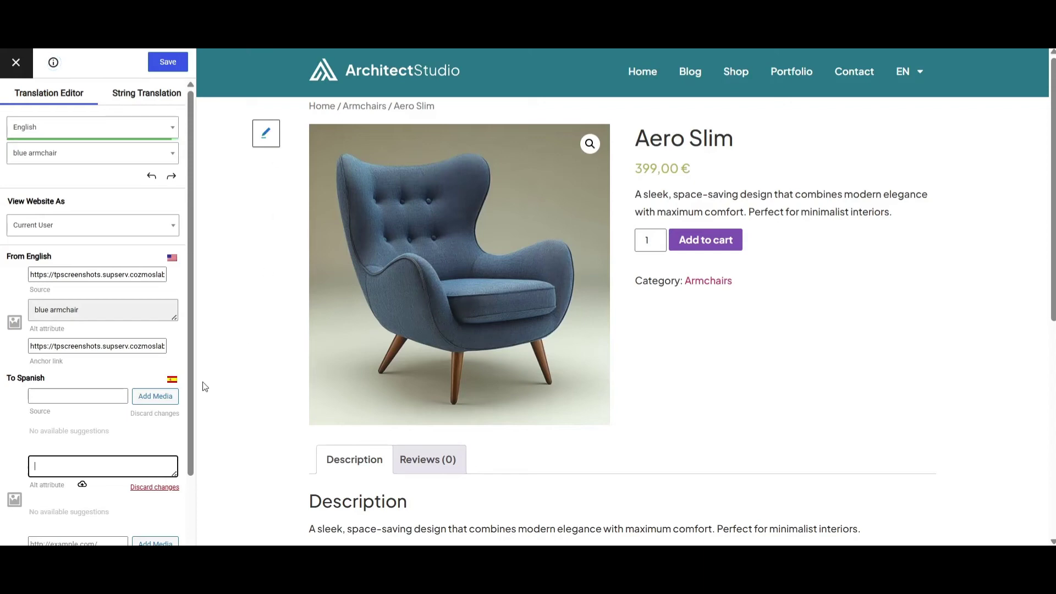
{"action": "type", "text": "sillón azul"}
{"action": "left_click", "coordinate": [168, 62]}
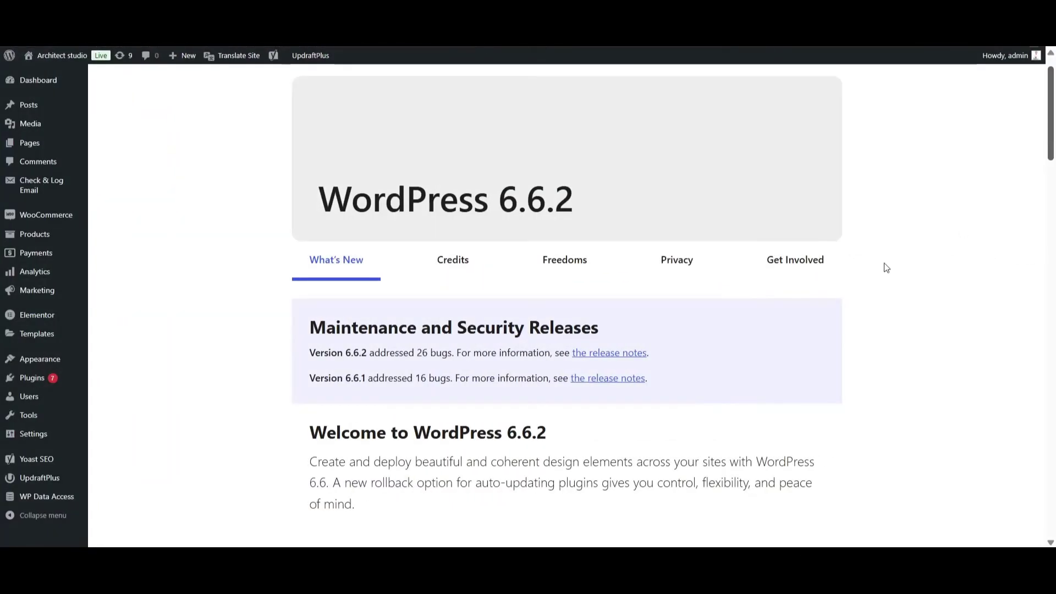
Step: Open the site's XML sitemap index from the XML sitemaps feature in the Yoast SEO settings
{"action": "mouse_move", "coordinate": [43, 465]}
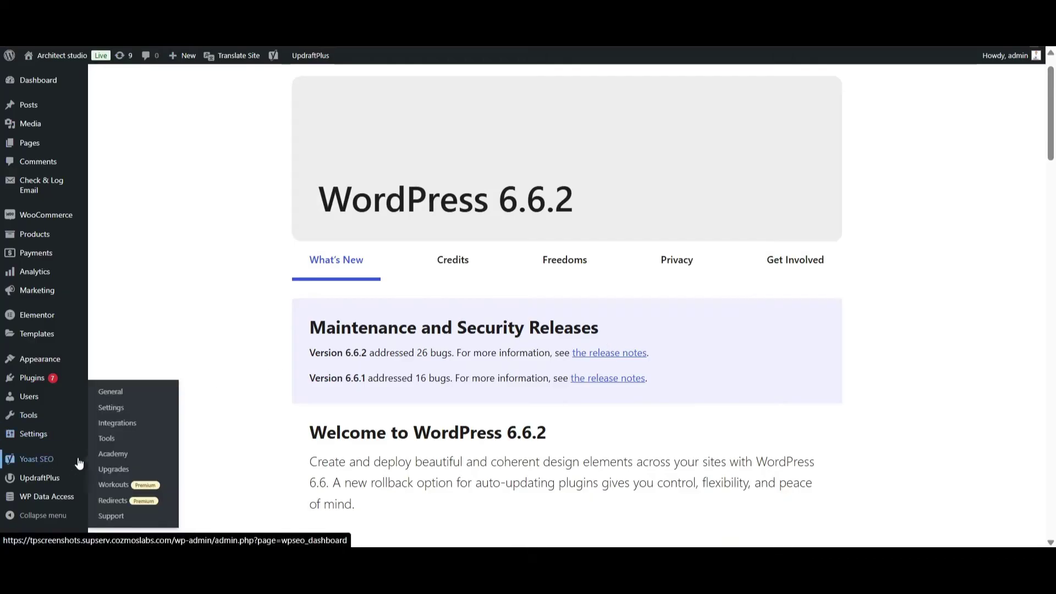
{"action": "left_click", "coordinate": [118, 408]}
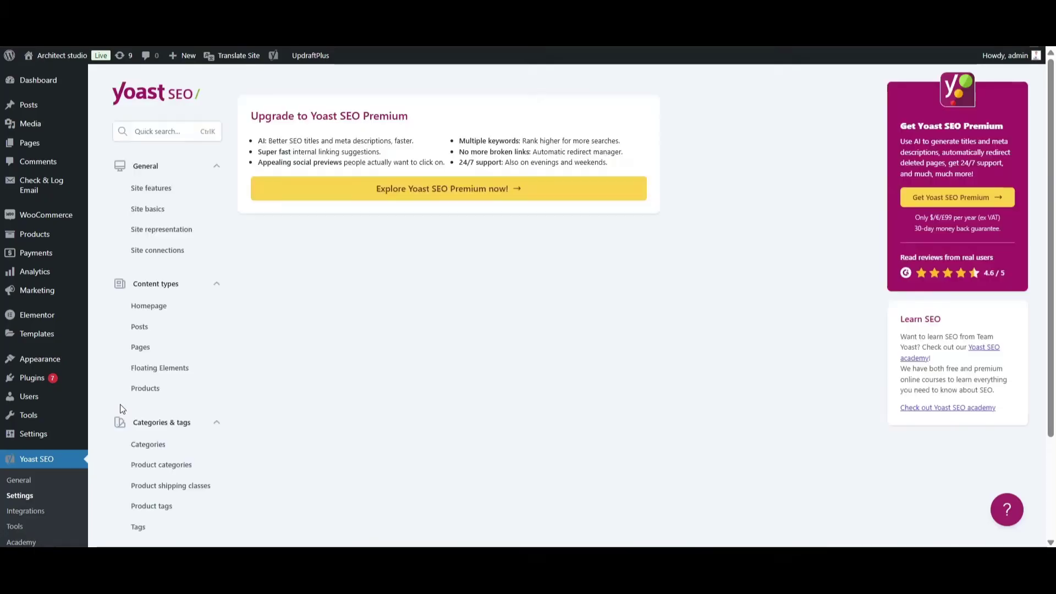
{"action": "scroll", "coordinate": [853, 154], "scroll_direction": "down", "scroll_amount": 18}
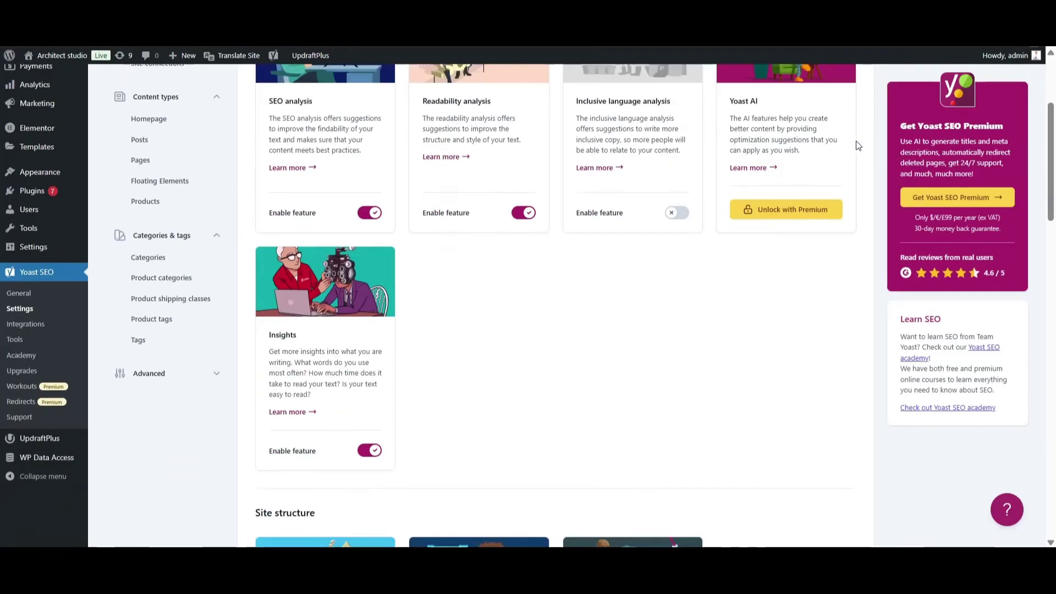
{"action": "scroll", "coordinate": [862, 179], "scroll_direction": "down", "scroll_amount": 8}
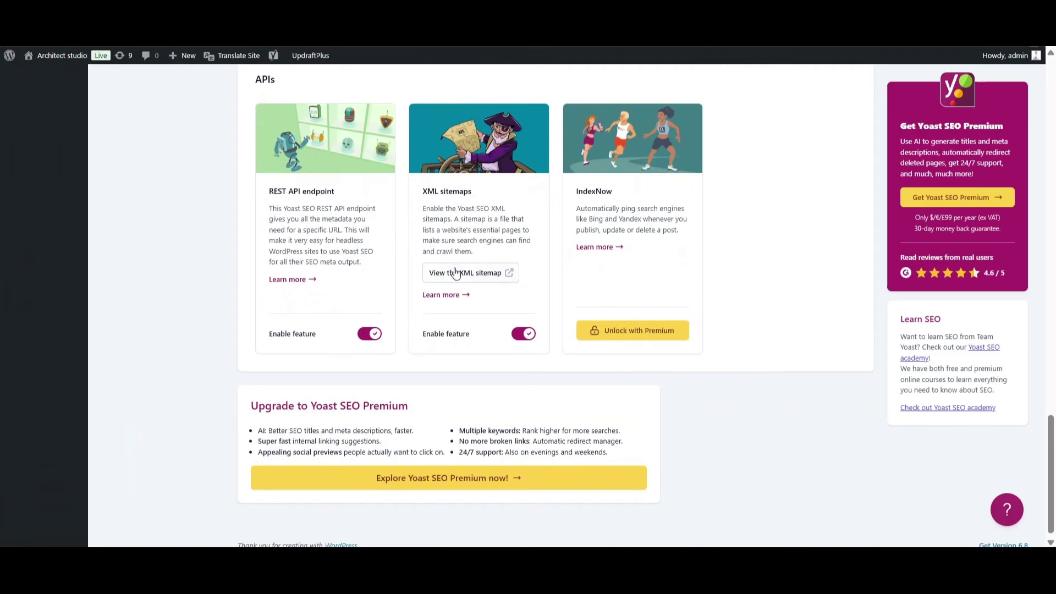
{"action": "left_click", "coordinate": [489, 275]}
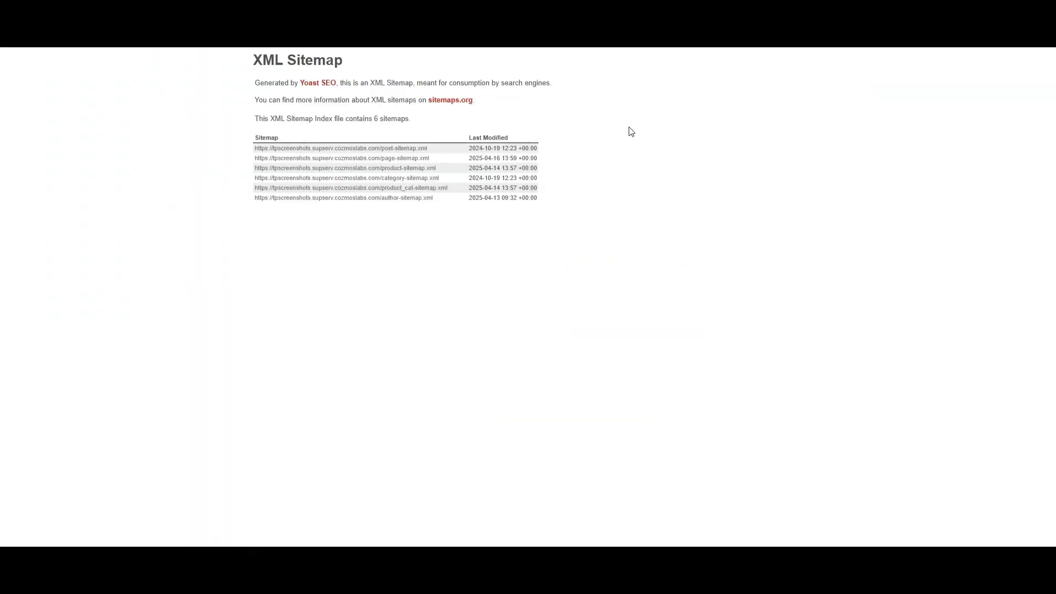
Step: Open the product category sitemap and examine the Spanish URLs for the armchairs and frames categories
{"action": "left_click", "coordinate": [426, 189]}
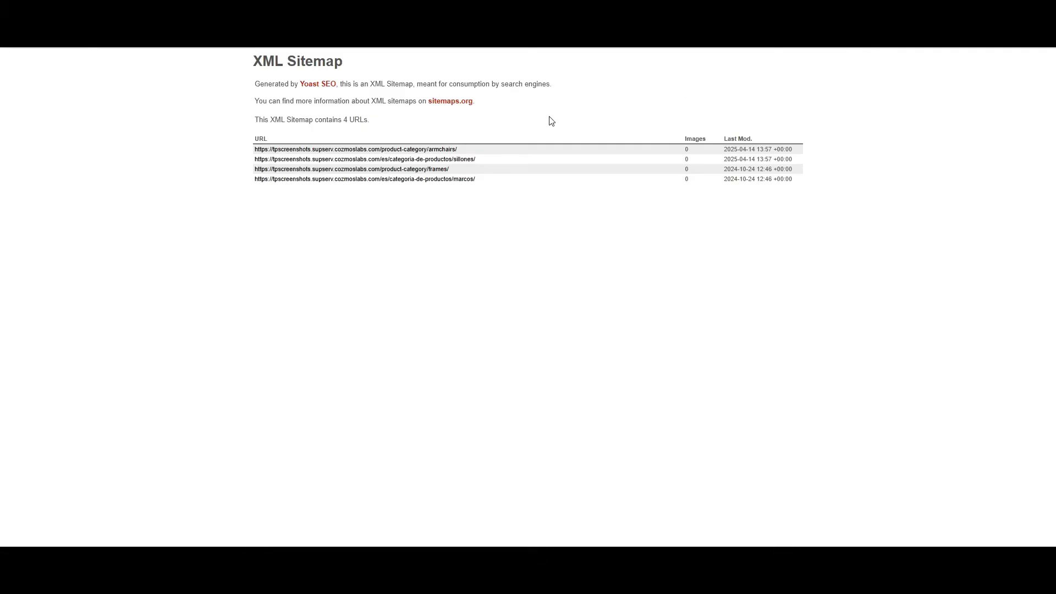
{"action": "left_click_drag", "start_coordinate": [489, 159], "coordinate": [356, 160]}
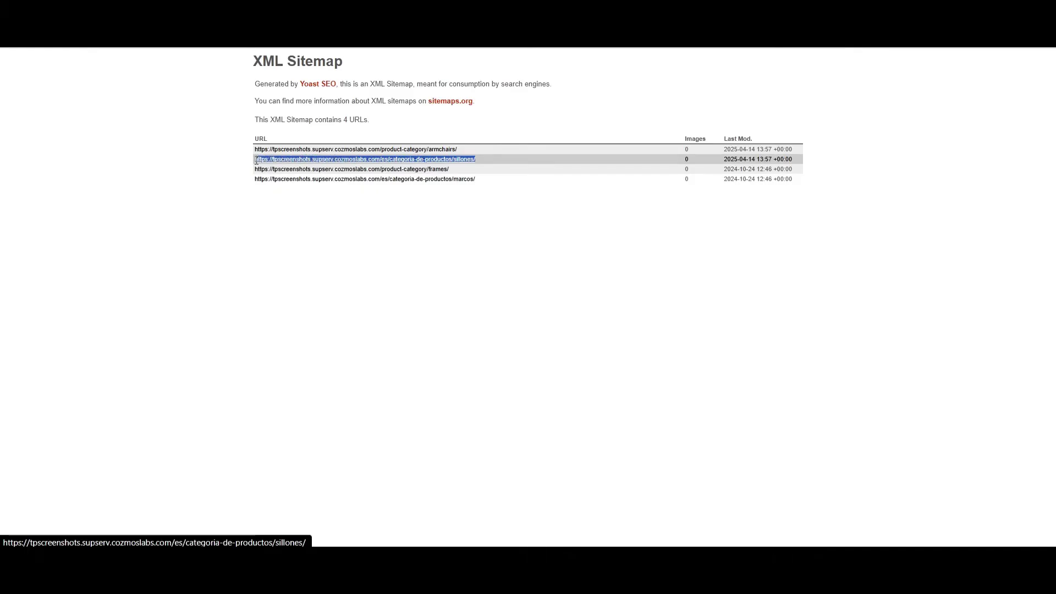
{"action": "left_click_drag", "start_coordinate": [255, 160], "coordinate": [249, 161]}
{"action": "left_click", "coordinate": [481, 205]}
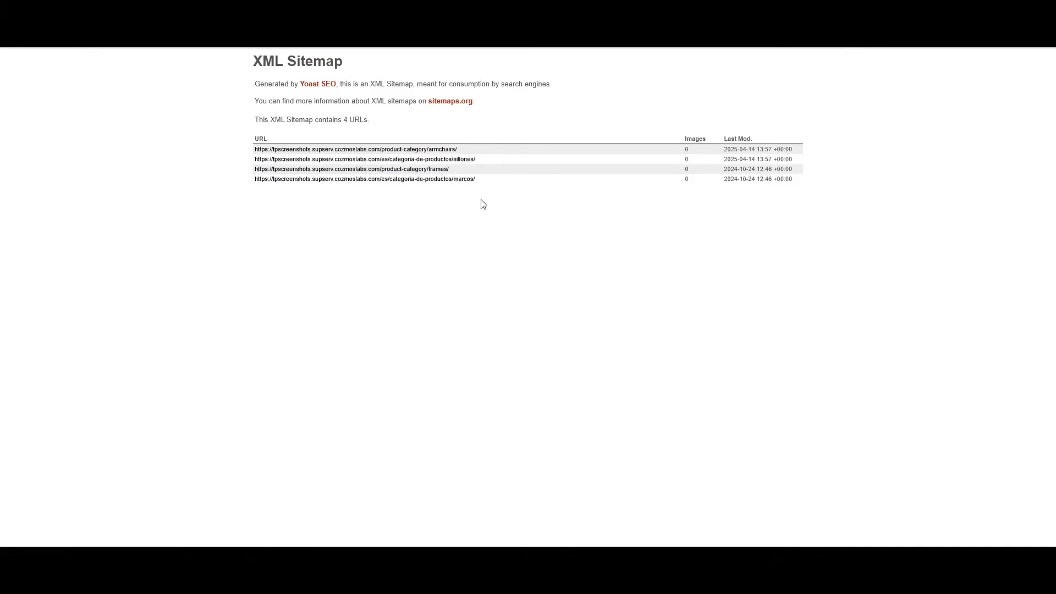
{"action": "left_click_drag", "start_coordinate": [481, 178], "coordinate": [257, 186]}
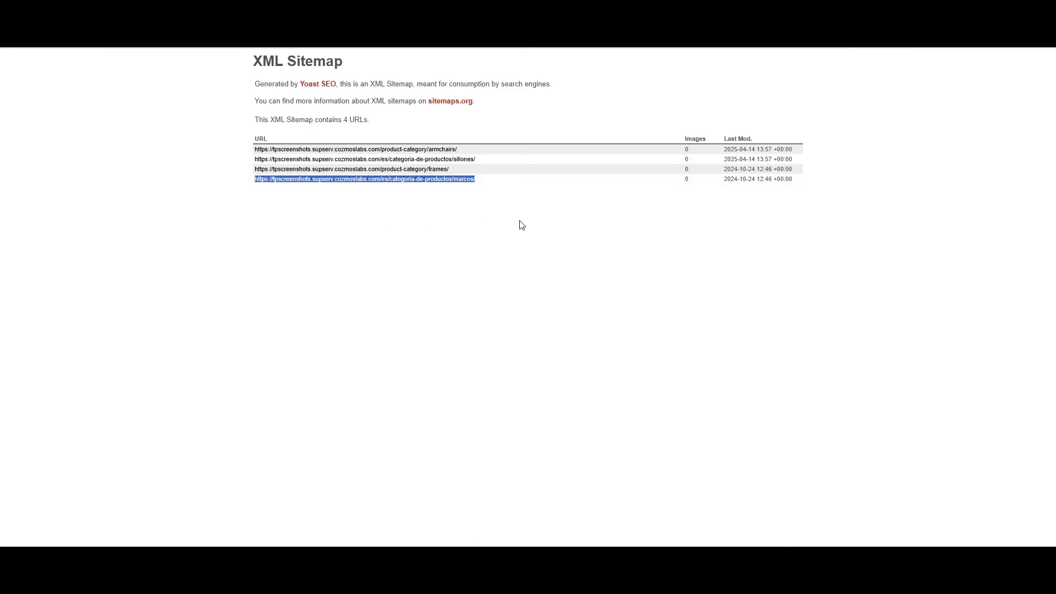